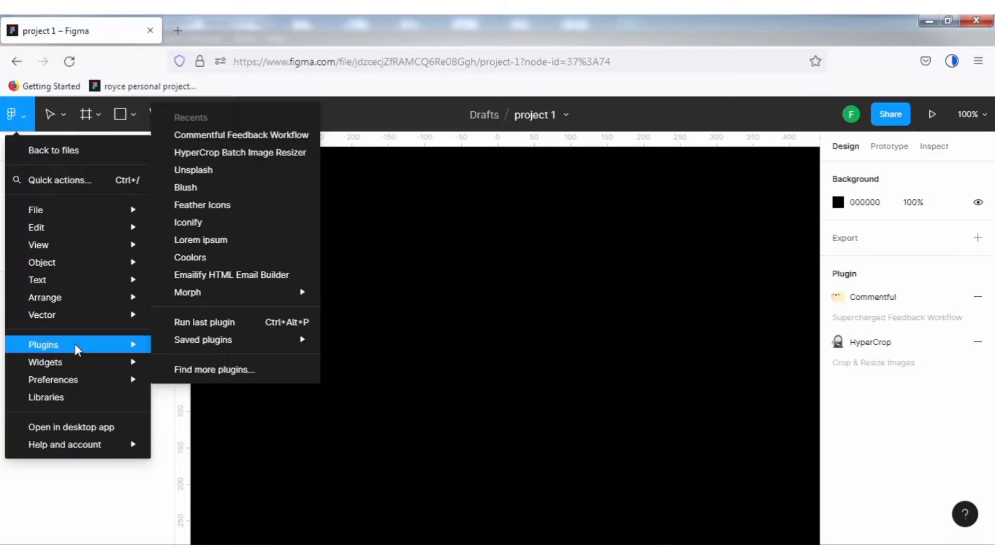
# Clear the leftover search term "picture" from the plugin search and close the resources window
pyautogui.click(419, 327)
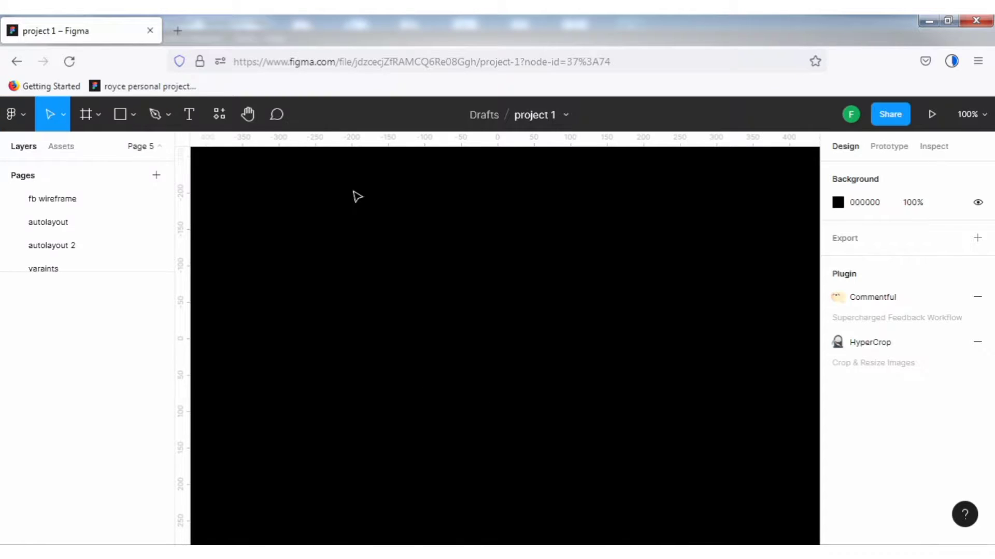
pyautogui.click(222, 114)
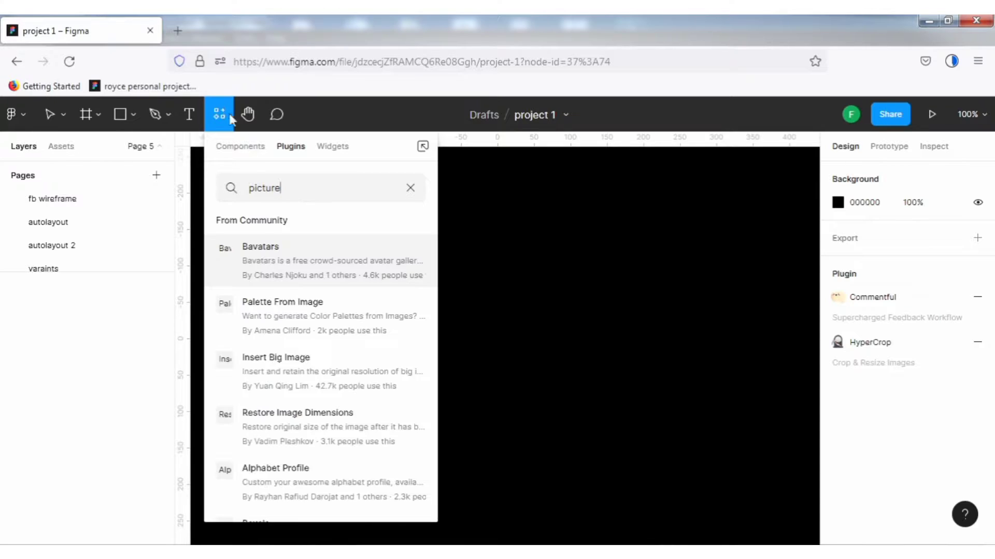
pyautogui.moveTo(291, 275)
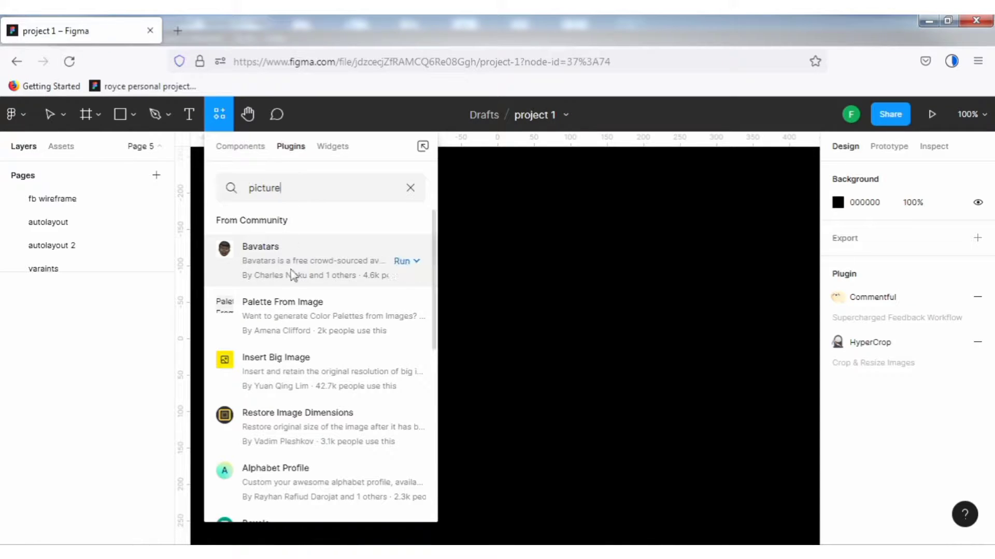
pyautogui.click(410, 188)
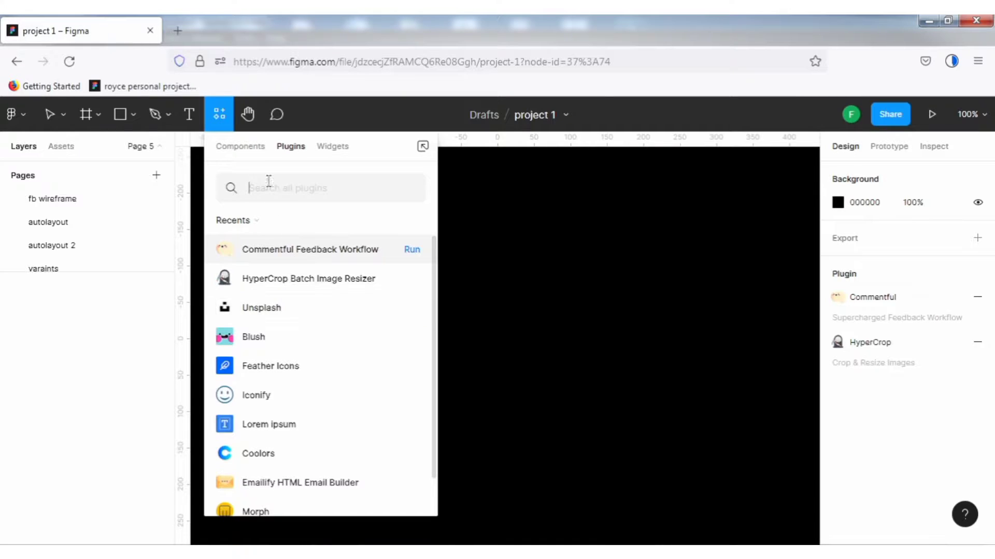
pyautogui.click(513, 215)
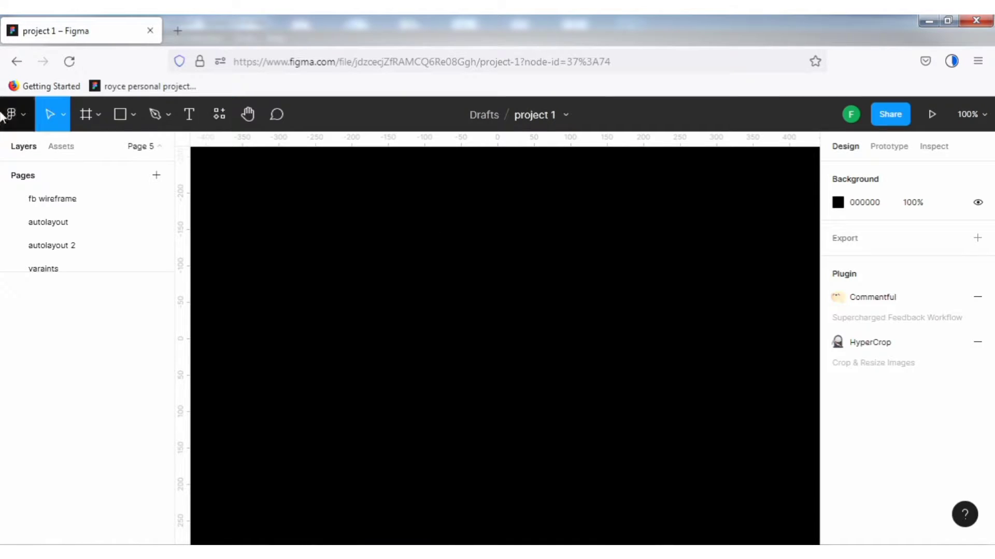
# Browse the full list of saved plugins available to the project 1 file
pyautogui.click(28, 113)
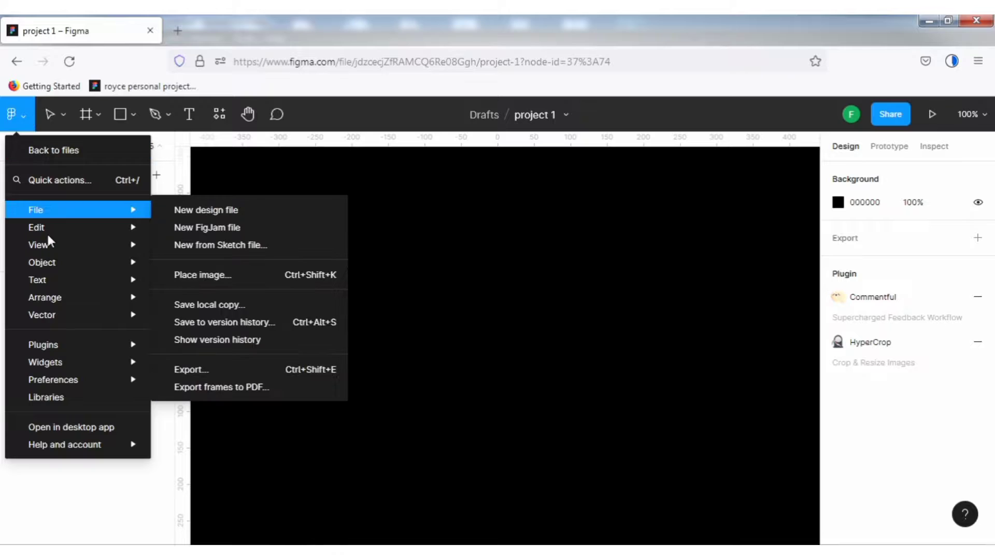
pyautogui.moveTo(61, 347)
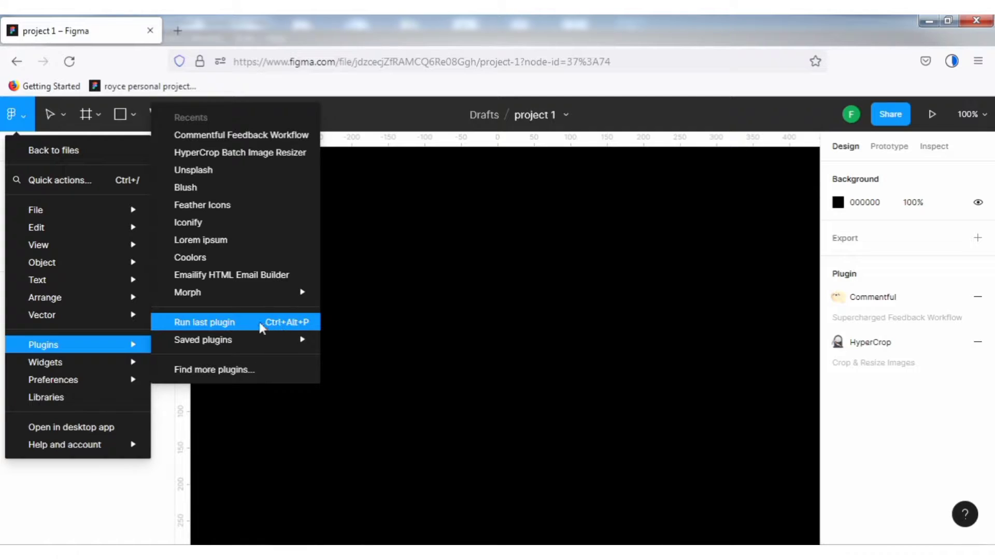
pyautogui.moveTo(295, 341)
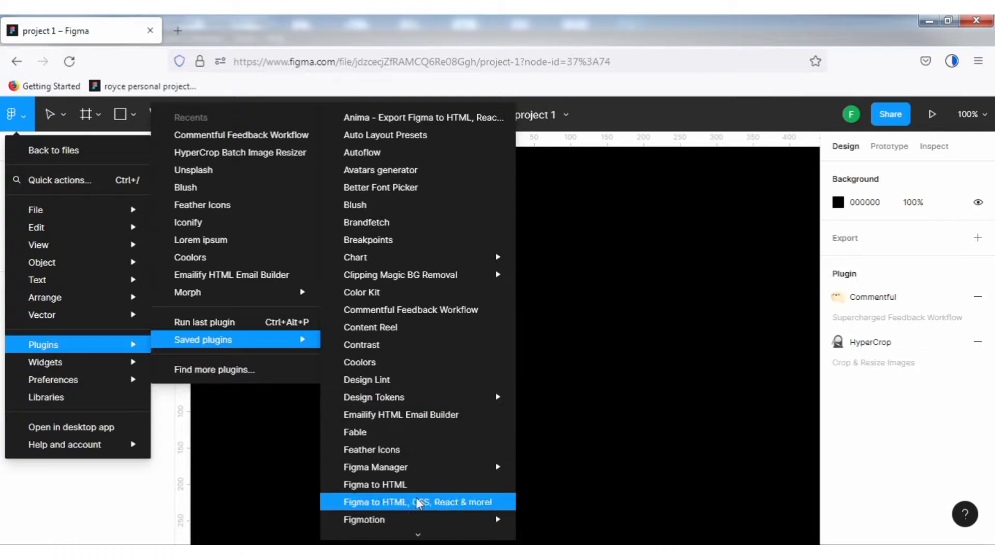
pyautogui.scroll(-10, 417, 518)
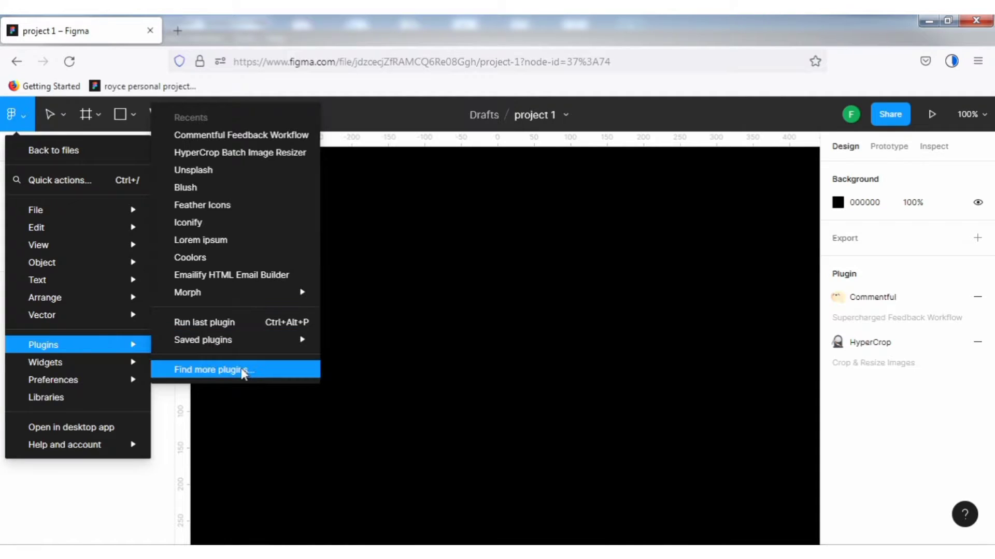
# Look for more plugins by searching for "pixcut" and open the PixCut Background Remover details
pyautogui.click(244, 372)
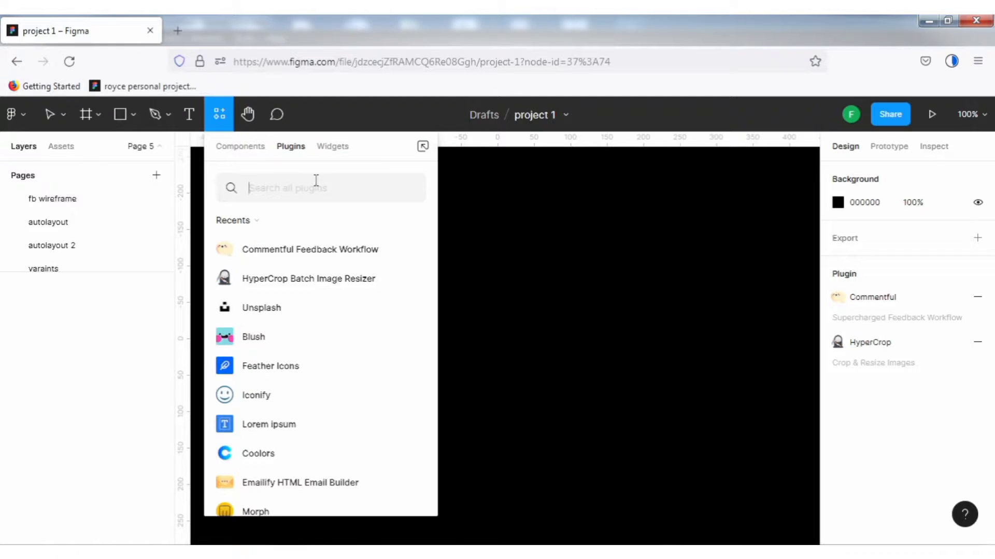
pyautogui.write('p')
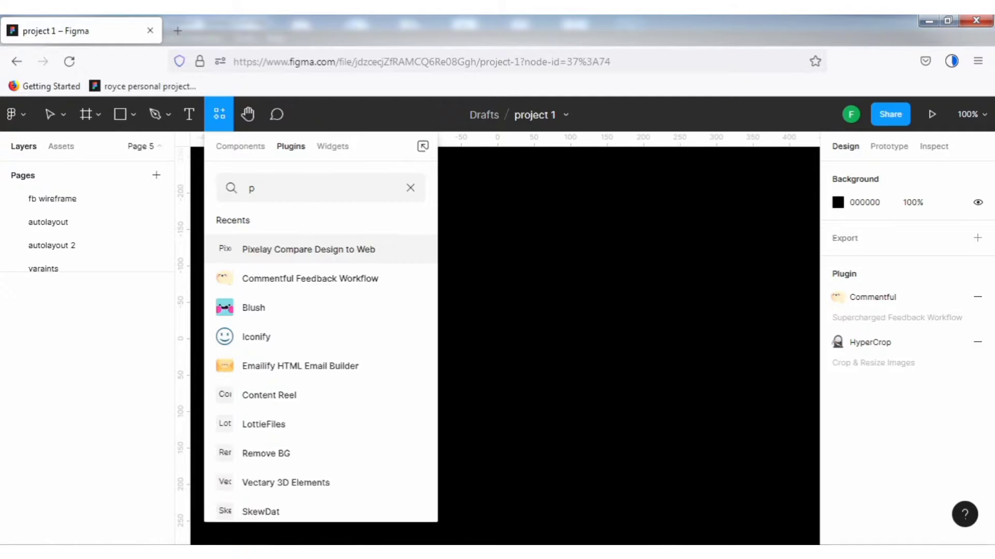
pyautogui.write('ixc')
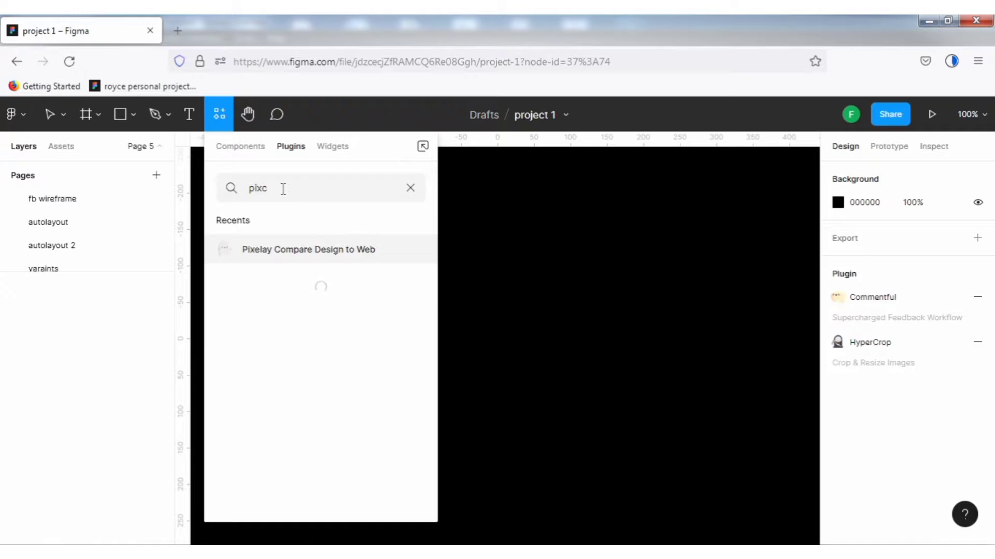
pyautogui.write('u')
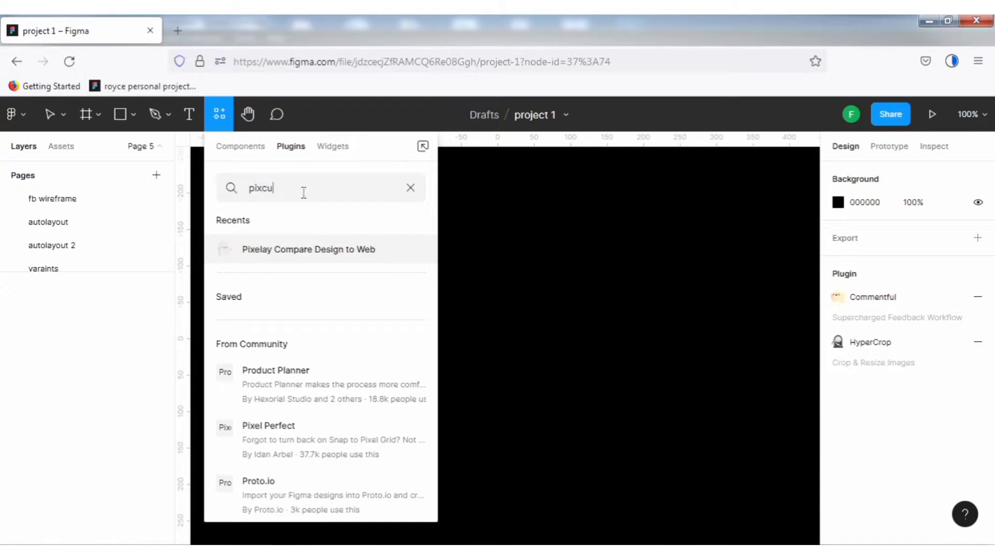
pyautogui.write('t')
pyautogui.hotkey('ctrl', 'a')
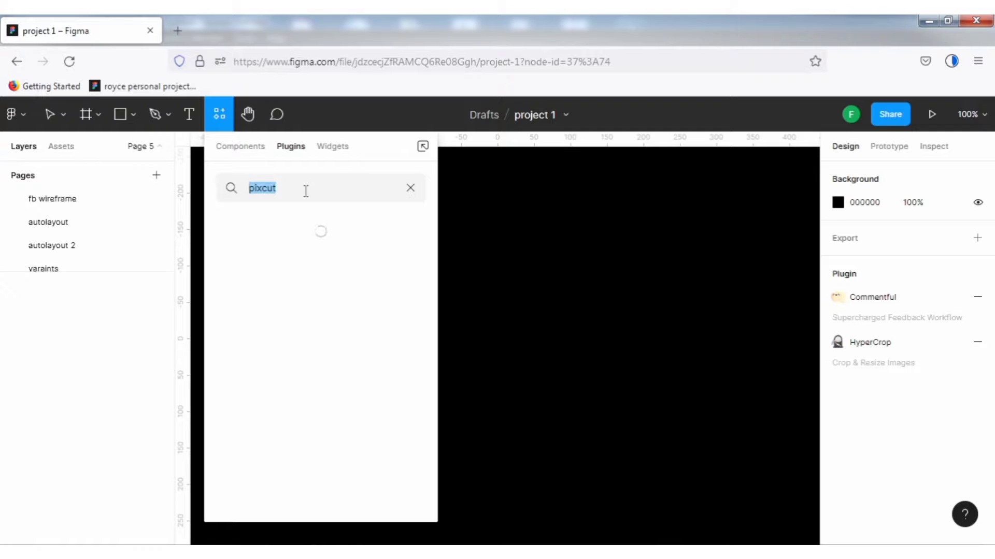
pyautogui.click(305, 191)
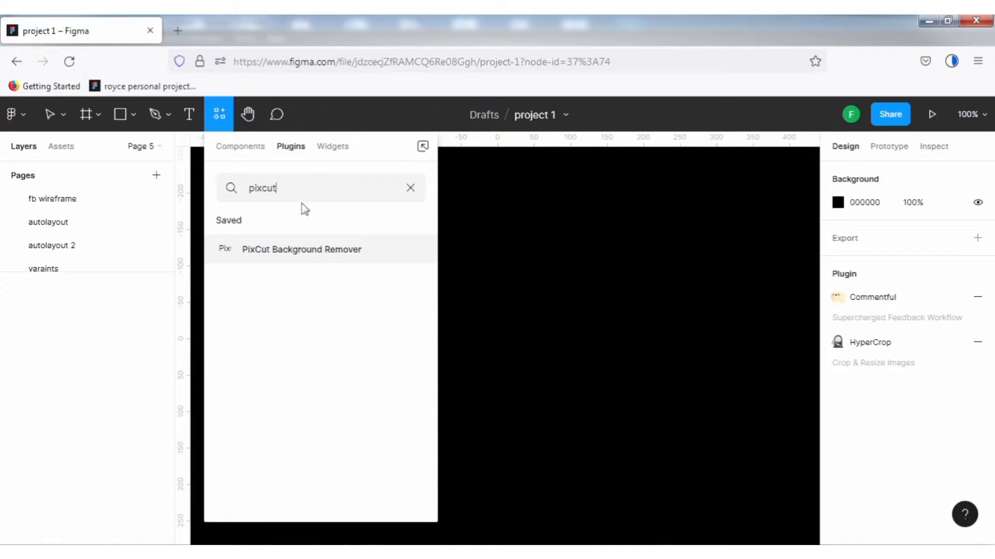
pyautogui.moveTo(317, 252)
pyautogui.click(304, 253)
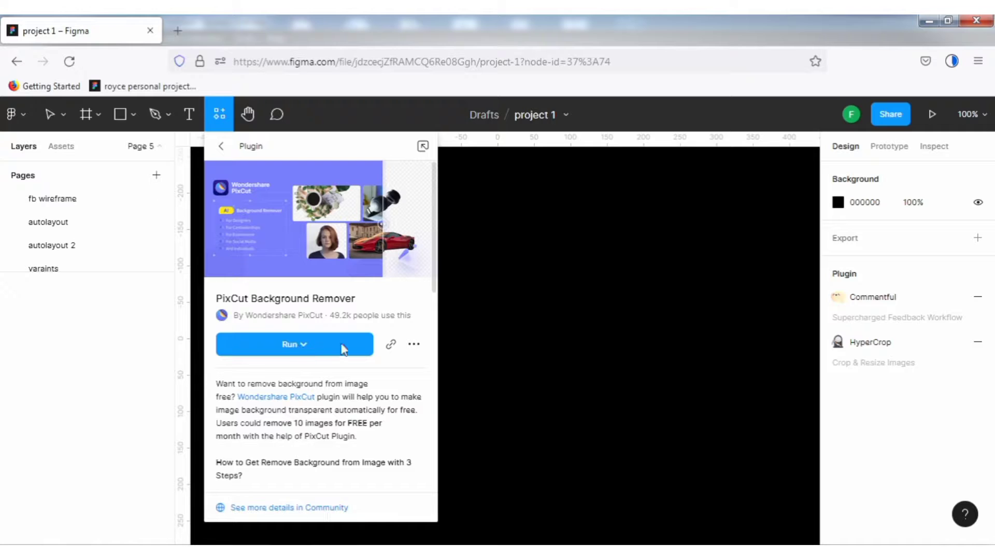
# Copy the link to the PixCut Background Remover plugin and load it in a new browser tab
pyautogui.click(393, 345)
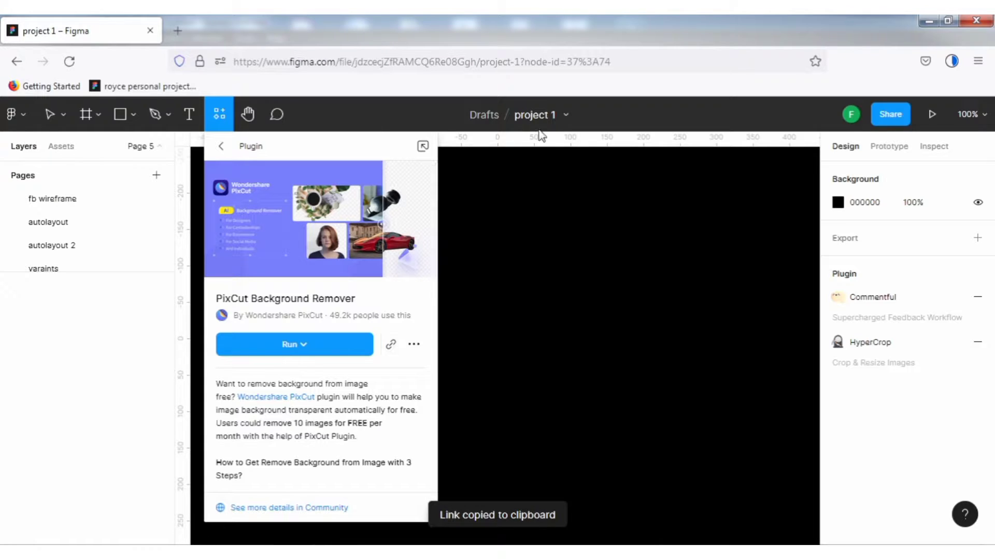
pyautogui.click(176, 32)
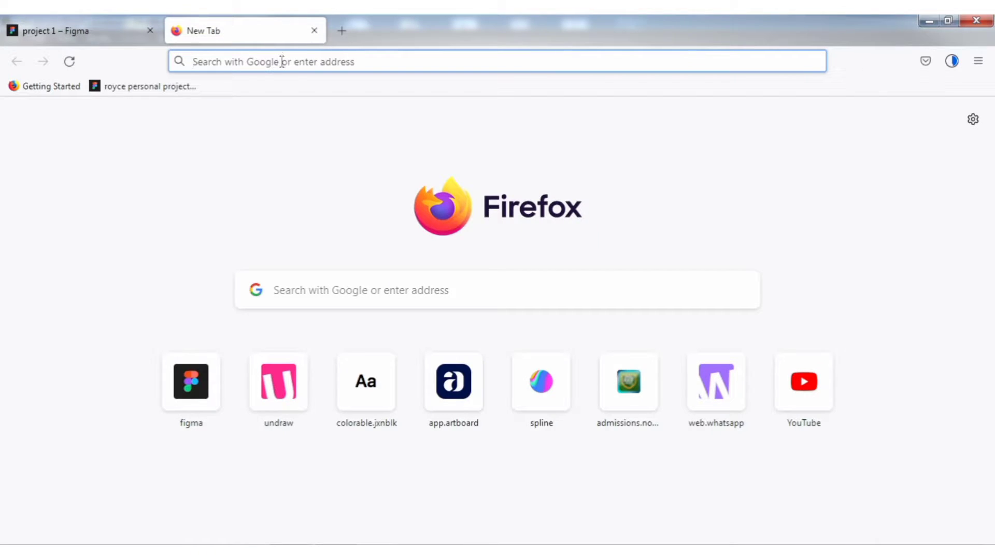
pyautogui.hotkey('ctrl', 'v')
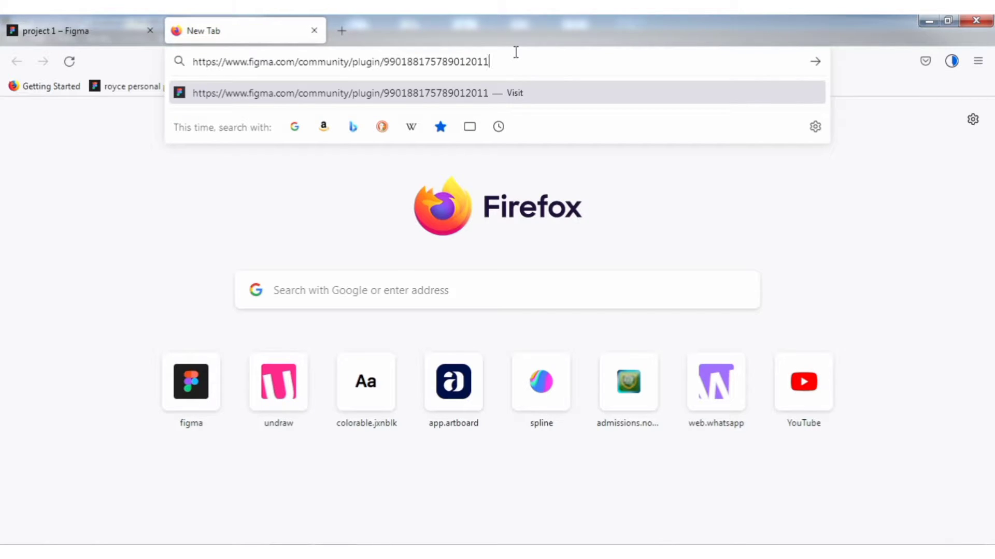
pyautogui.press('Return')
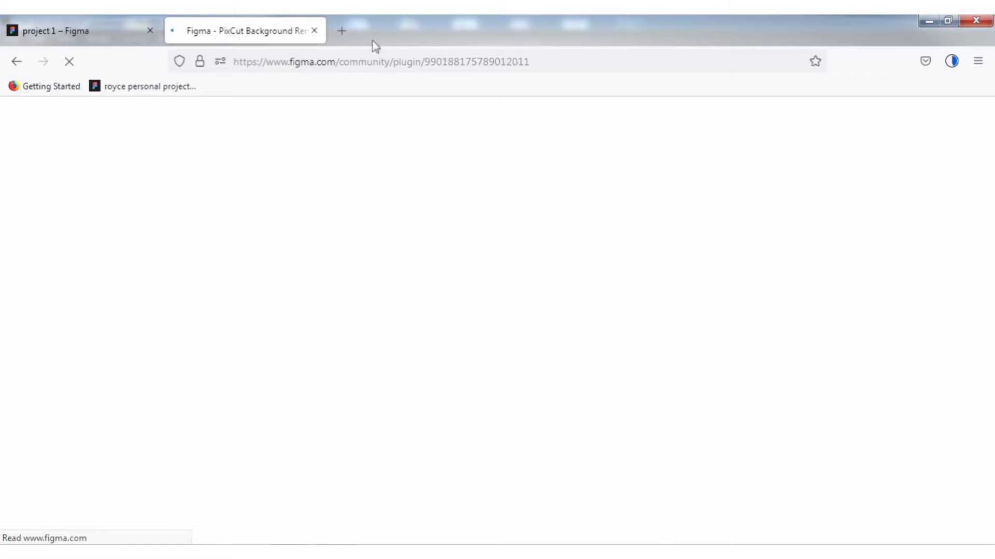
# Return to the project 1 file and check the additional options for PixCut Background Remover
pyautogui.click(65, 30)
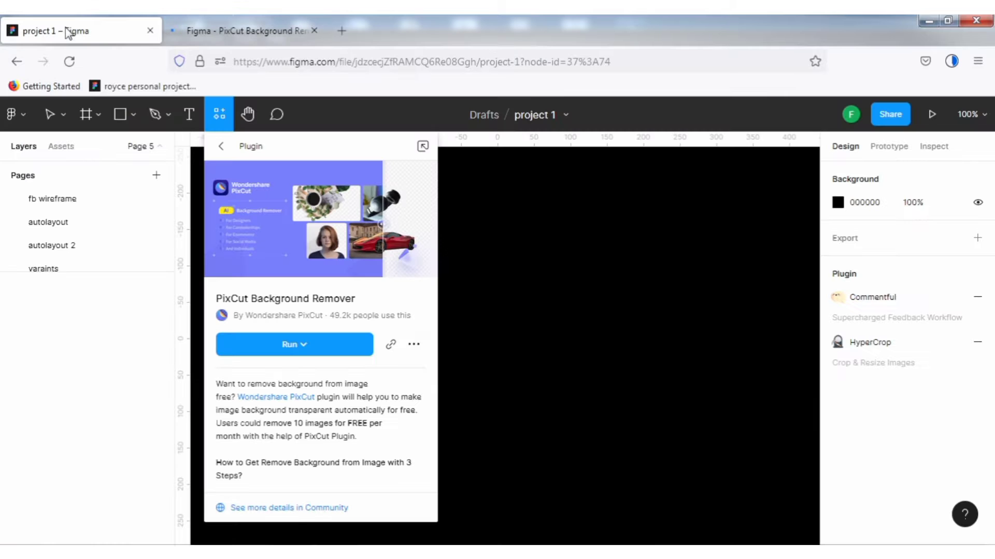
pyautogui.click(421, 343)
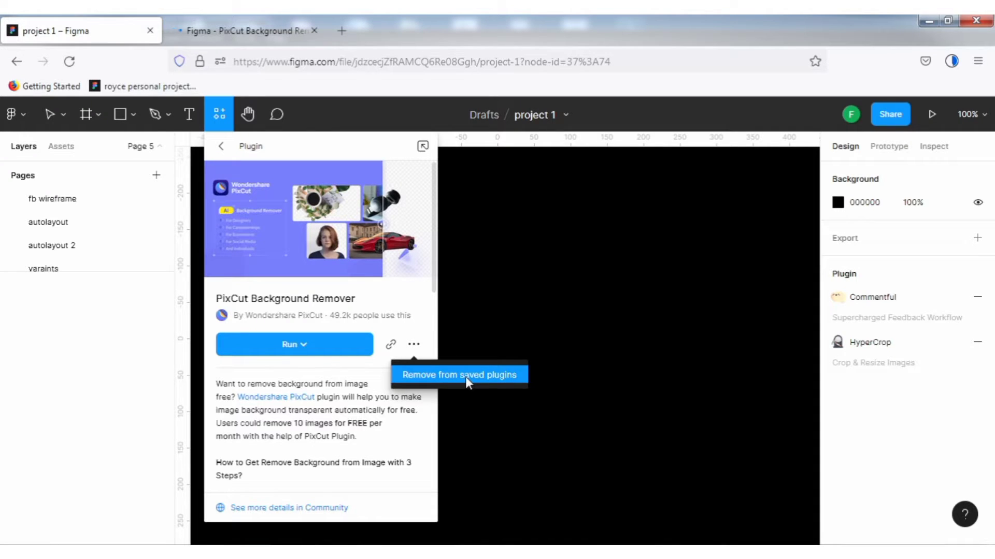
pyautogui.click(351, 368)
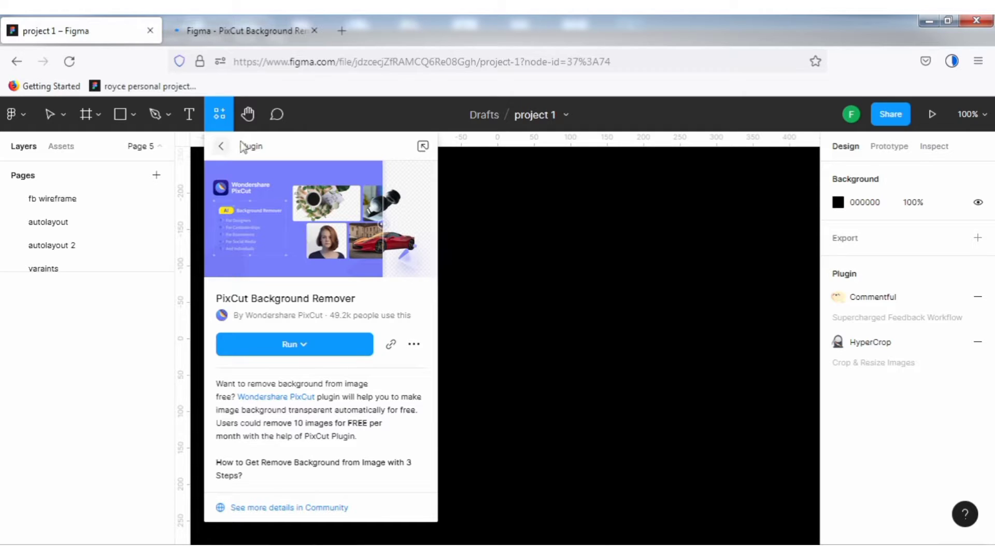
# Go back from the PixCut details to the plugin list and search for "picture"
pyautogui.click(222, 148)
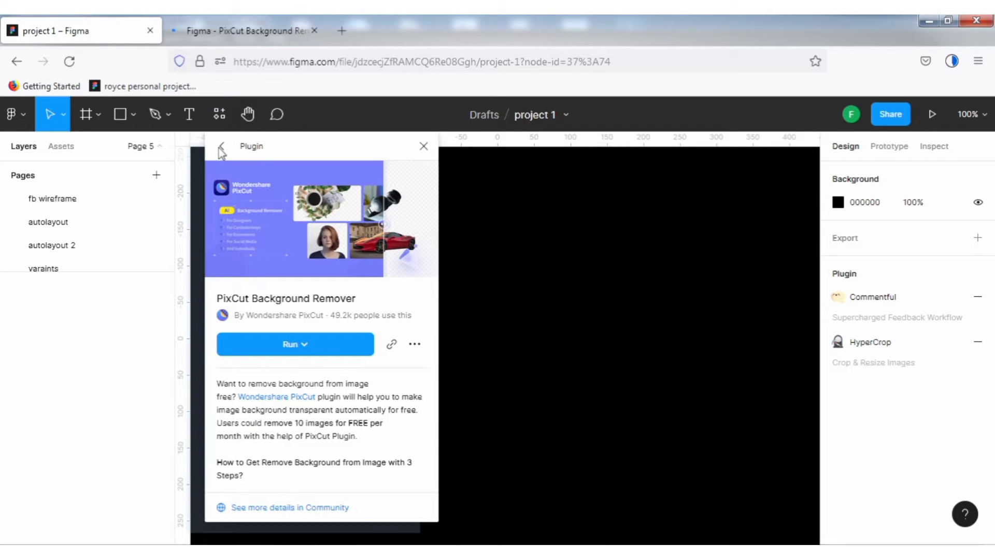
pyautogui.click(221, 149)
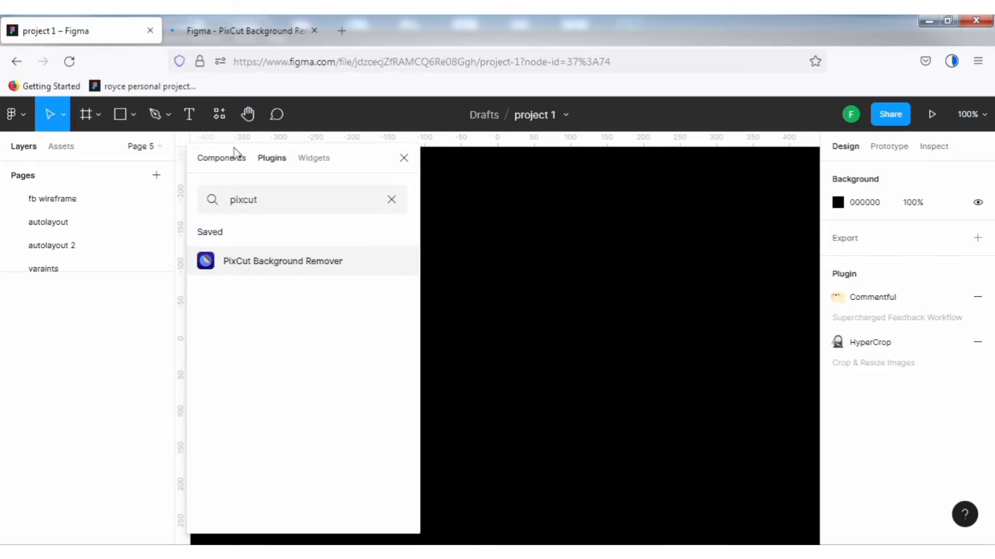
pyautogui.doubleClick(268, 203)
pyautogui.write('p')
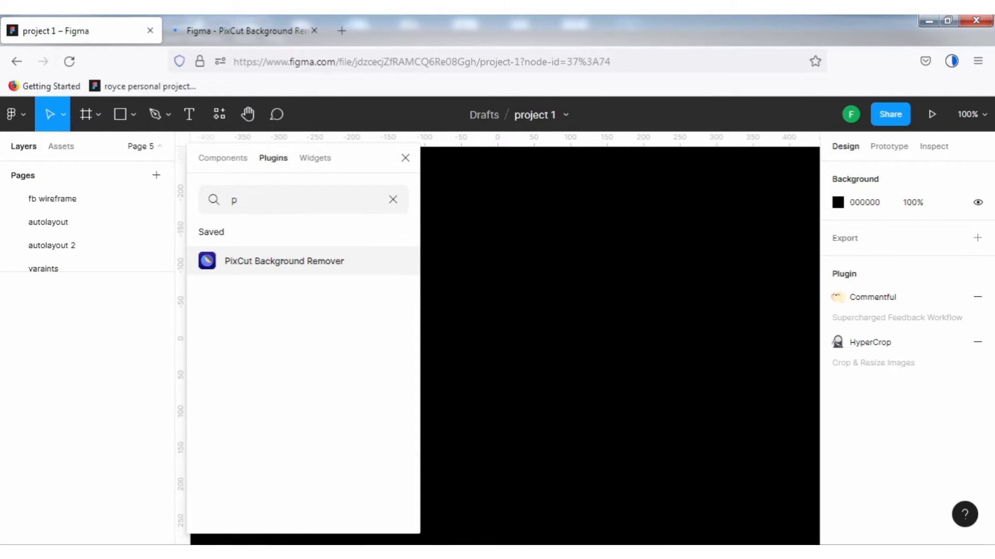
pyautogui.write('ictur')
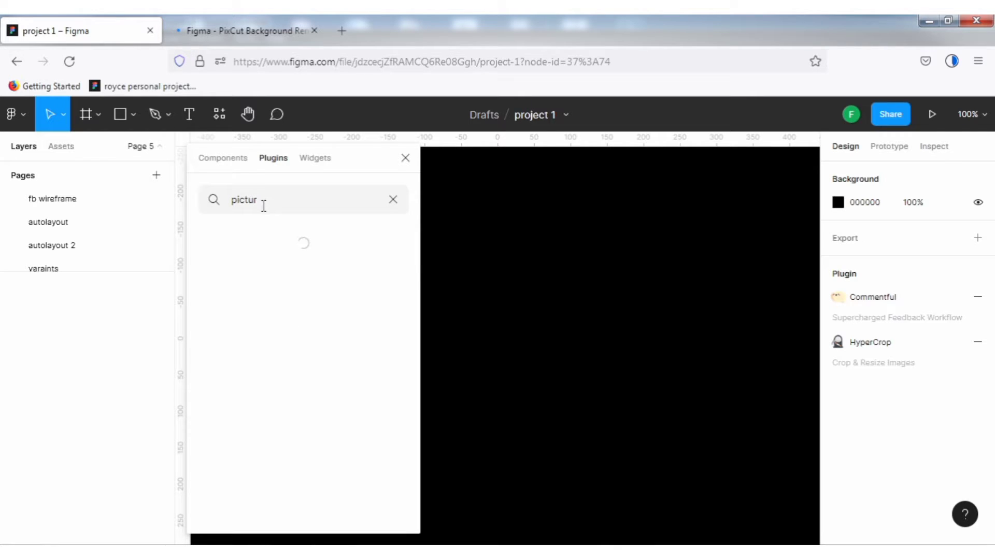
pyautogui.write('e')
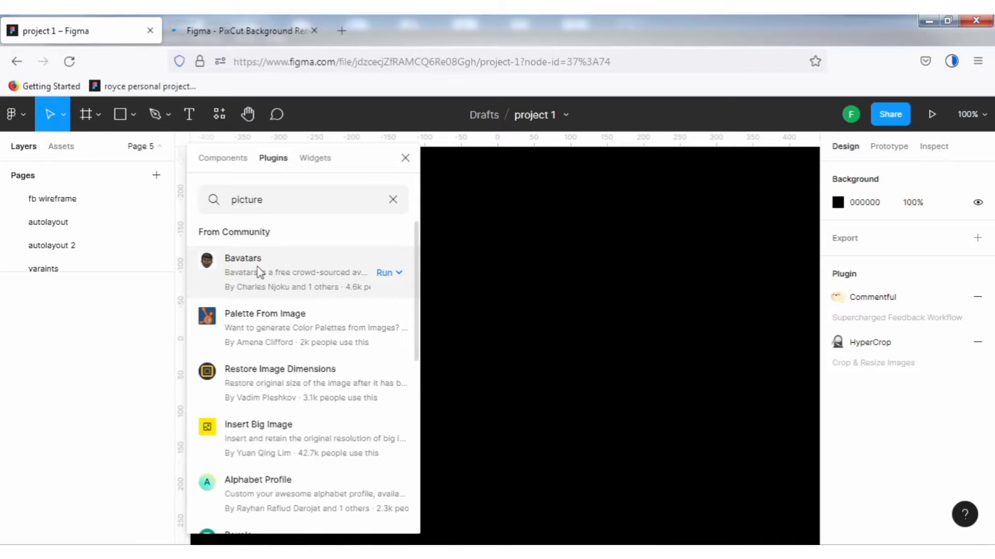
# View the Bavatars plugin details and its save option, and close the plugin window
pyautogui.click(258, 272)
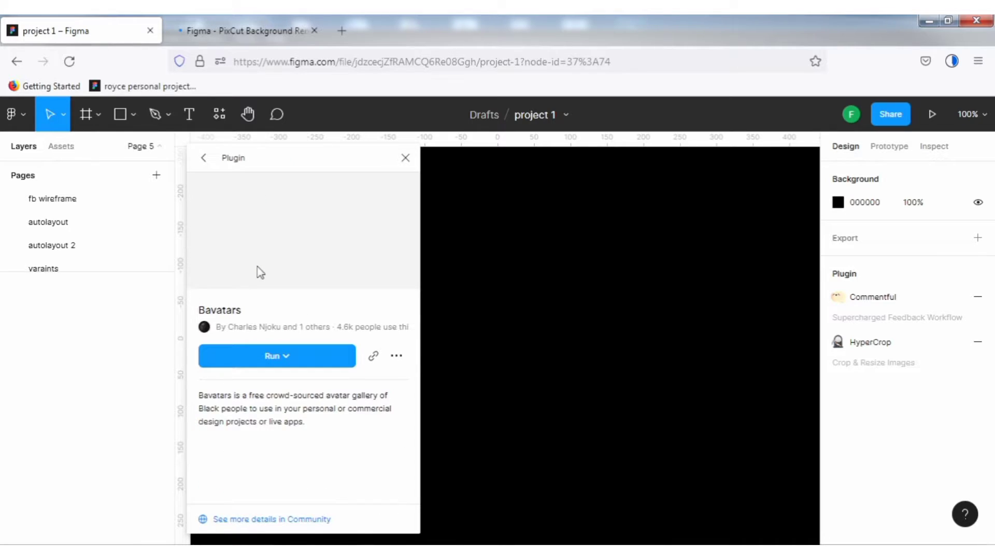
pyautogui.click(397, 362)
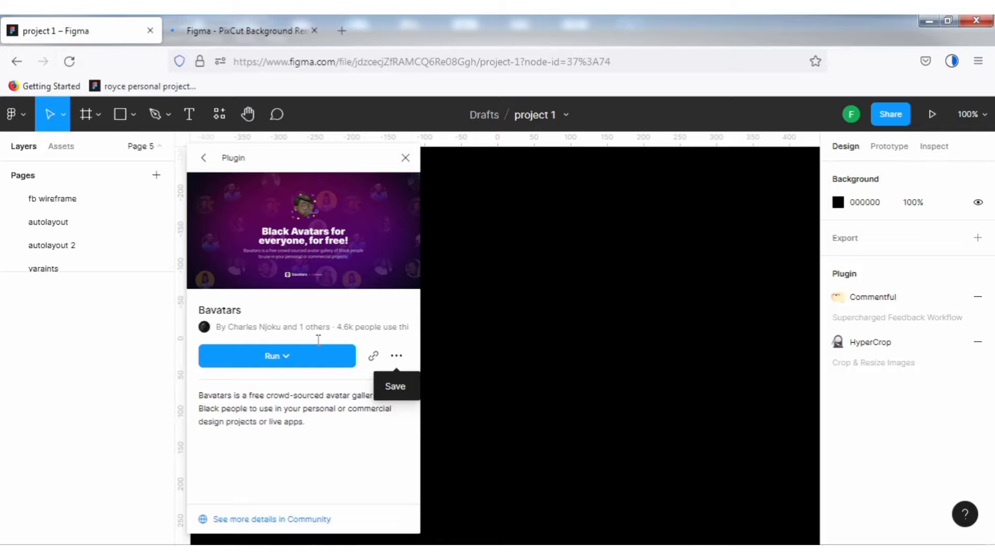
pyautogui.click(405, 159)
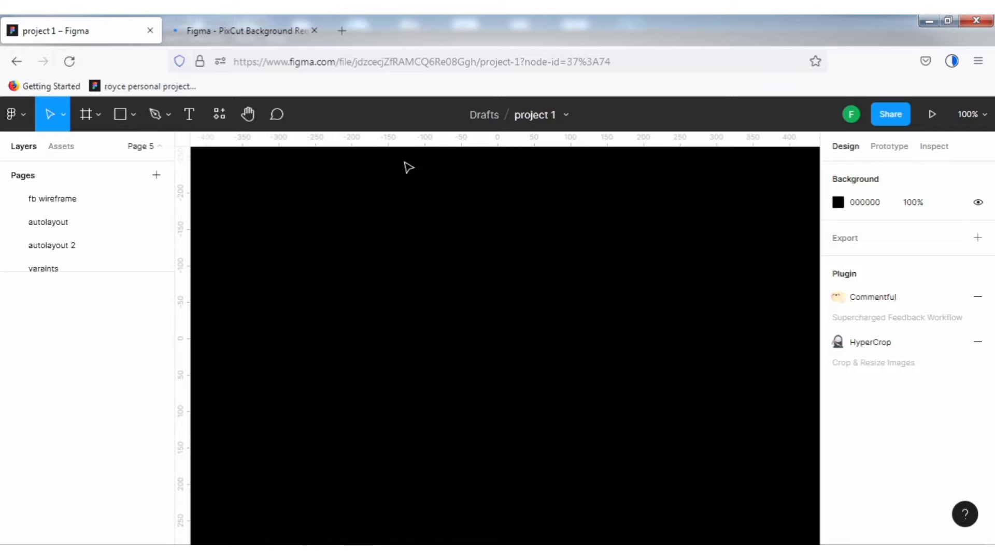
# Review the recent and saved plugins once more, including the option for finding more plugins
pyautogui.click(21, 115)
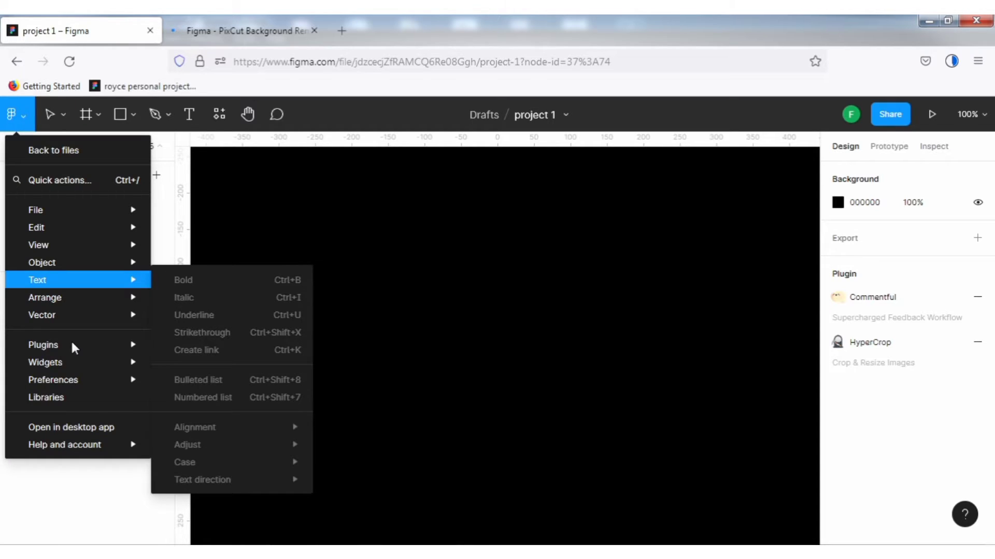
pyautogui.moveTo(74, 351)
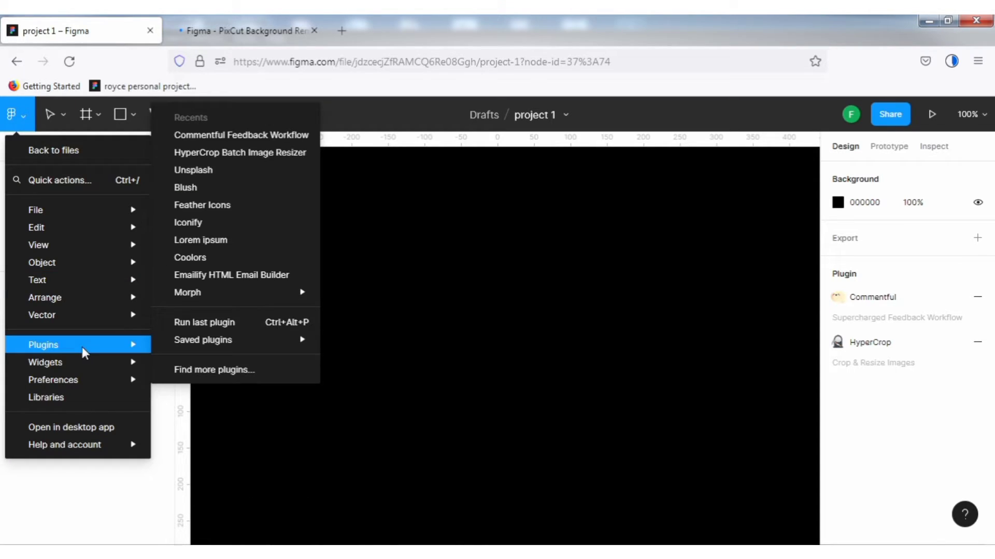
pyautogui.moveTo(226, 342)
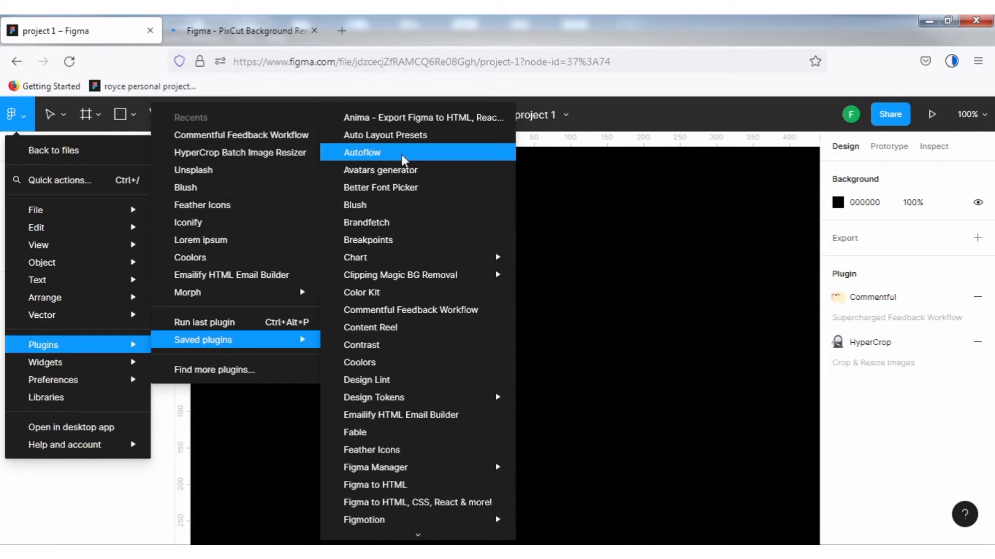
pyautogui.moveTo(306, 292)
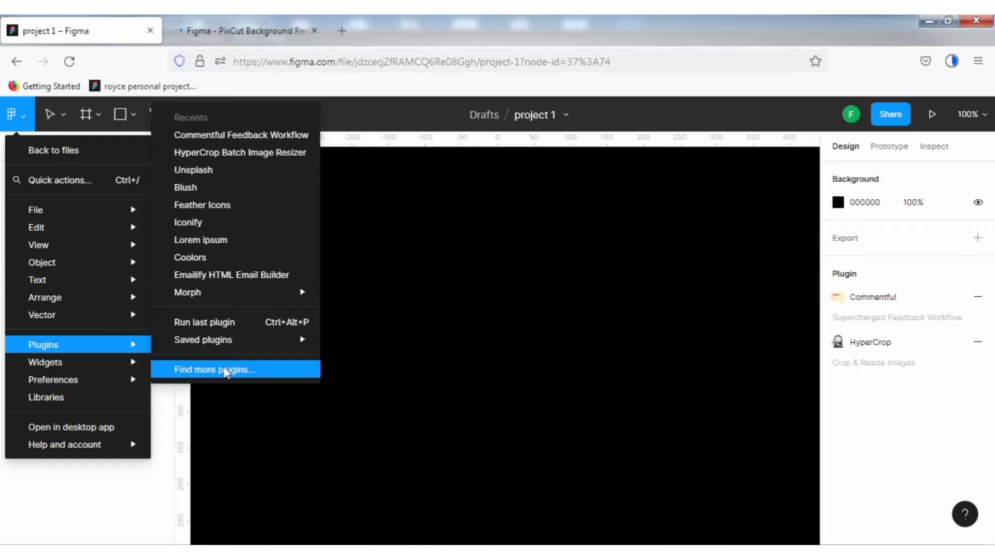
# Open the plugin finder and browse the recent plugins and the community suggestions
pyautogui.click(225, 371)
pyautogui.scroll(-2, 269, 384)
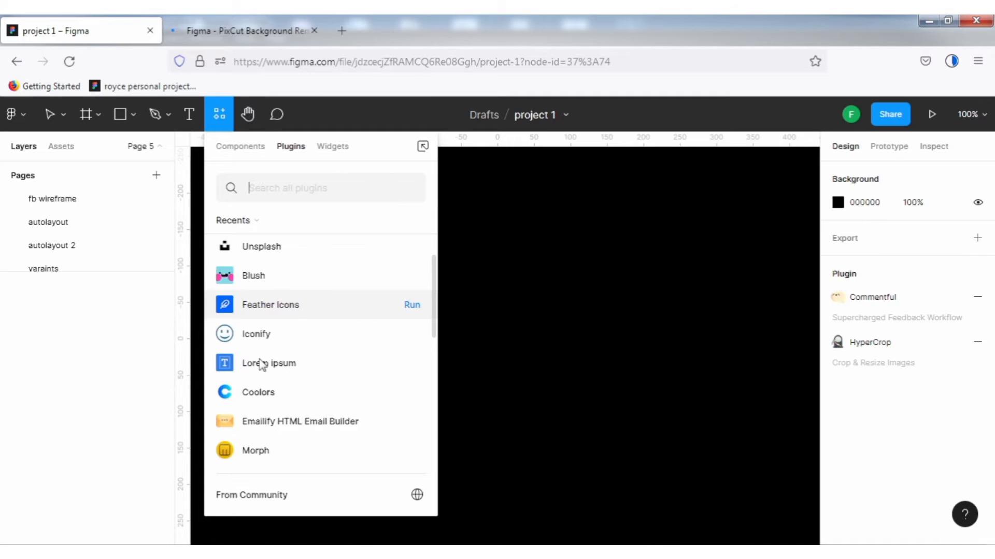
pyautogui.scroll(-4, 262, 365)
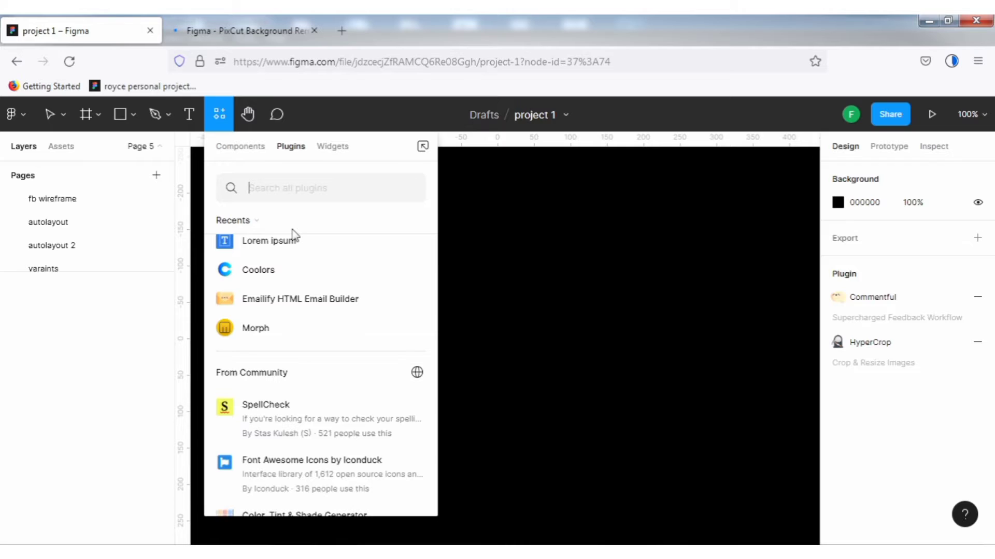
# Run the Unsplash plugin from the saved plugins
pyautogui.click(19, 116)
pyautogui.moveTo(43, 344)
pyautogui.moveTo(207, 342)
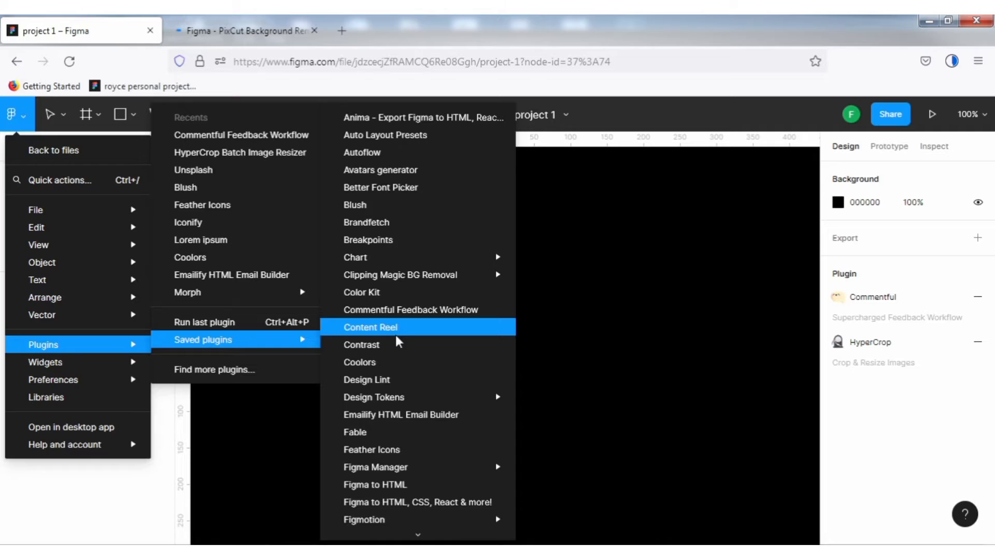
pyautogui.scroll(-5, 379, 494)
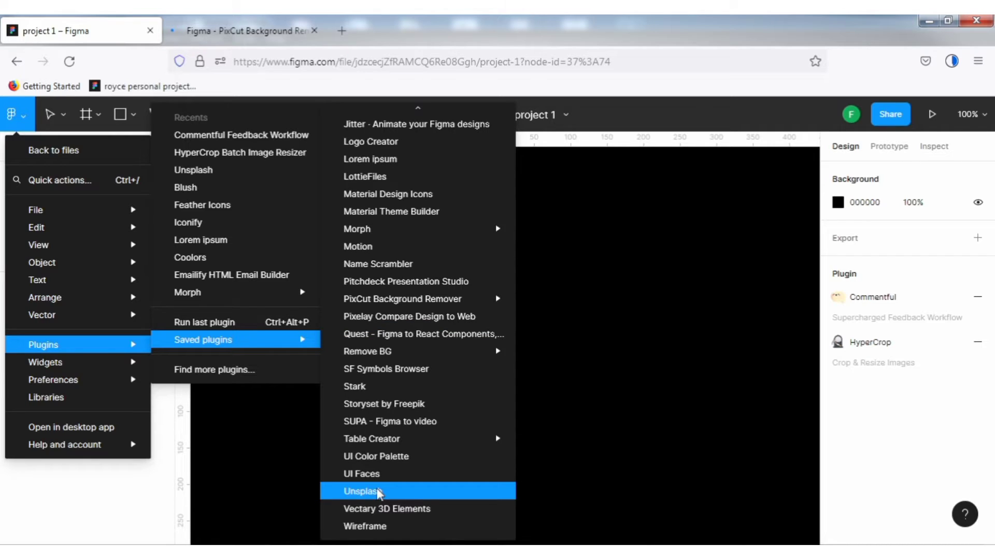
pyautogui.click(379, 492)
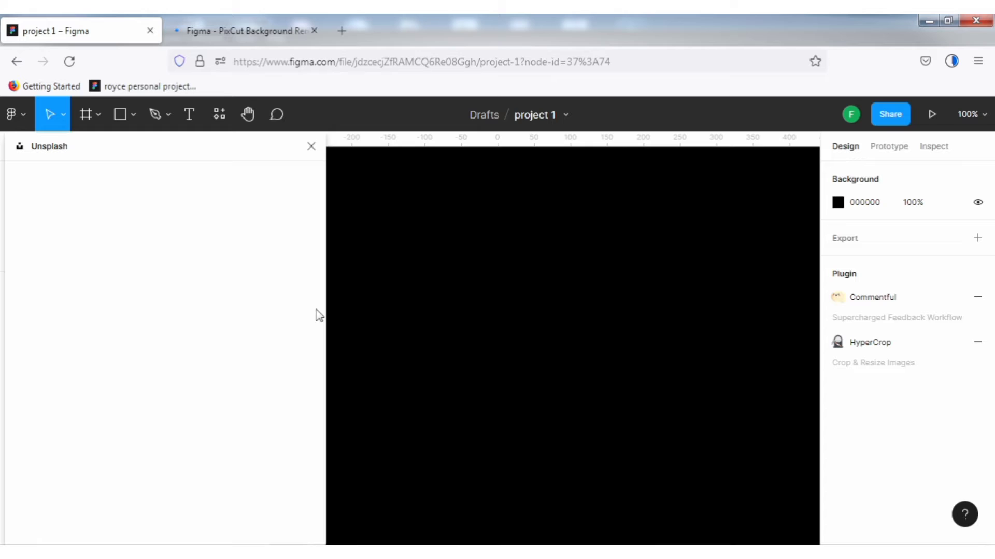
# Search the Unsplash image library for "human"
pyautogui.click(60, 221)
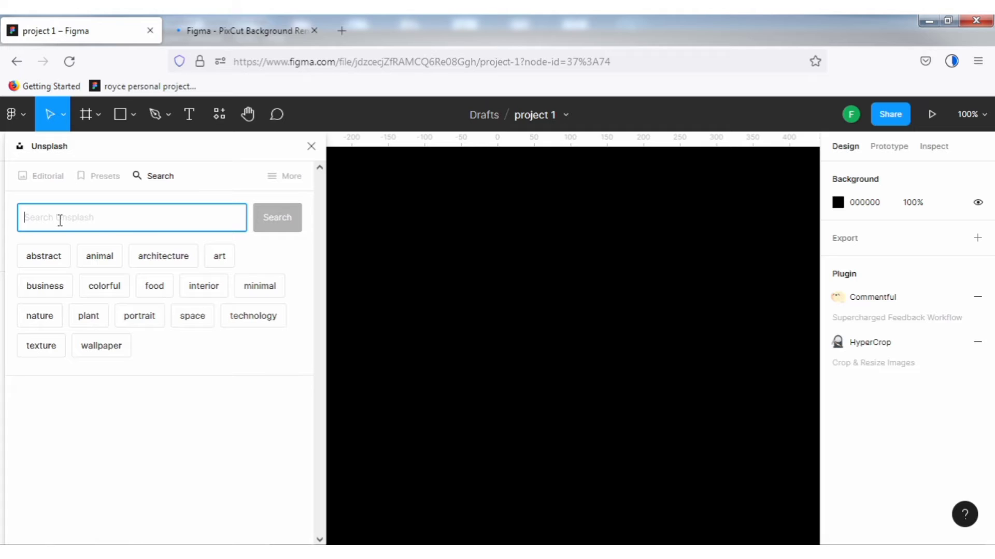
pyautogui.write('b')
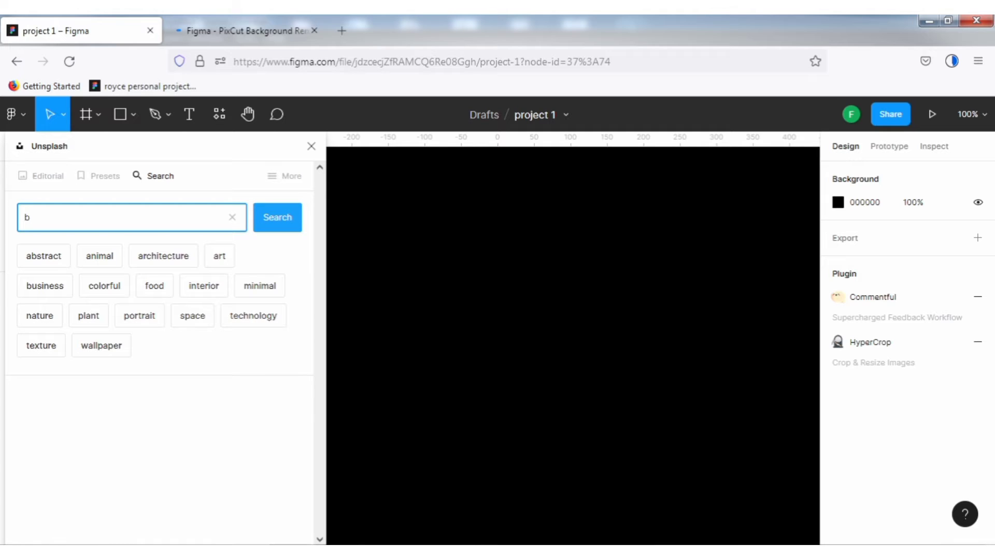
pyautogui.press('BackSpace')
pyautogui.write('human')
pyautogui.click(281, 217)
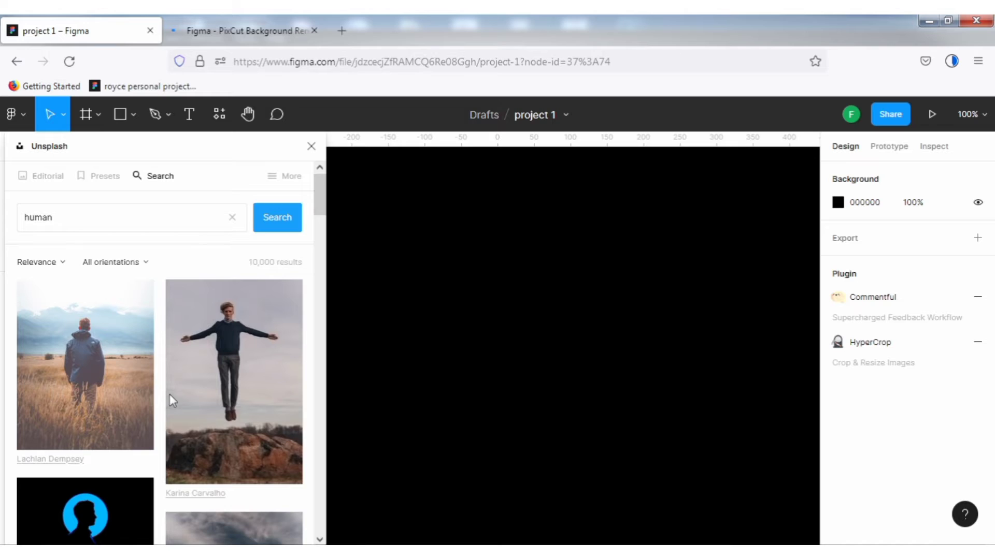
# Insert the portrait photo of the dark-haired young man in a black T-shirt onto the canvas and close Unsplash
pyautogui.scroll(-5, 100, 327)
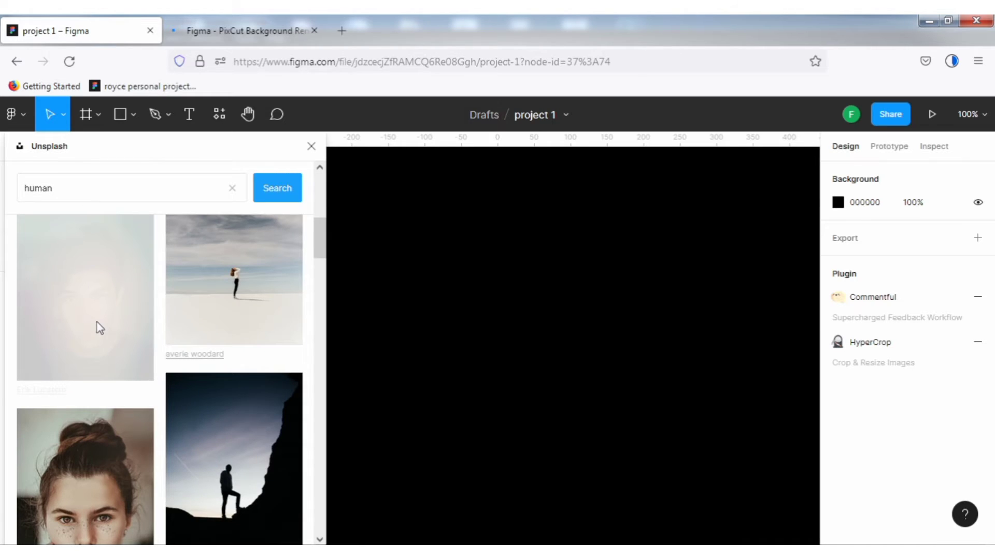
pyautogui.click(100, 327)
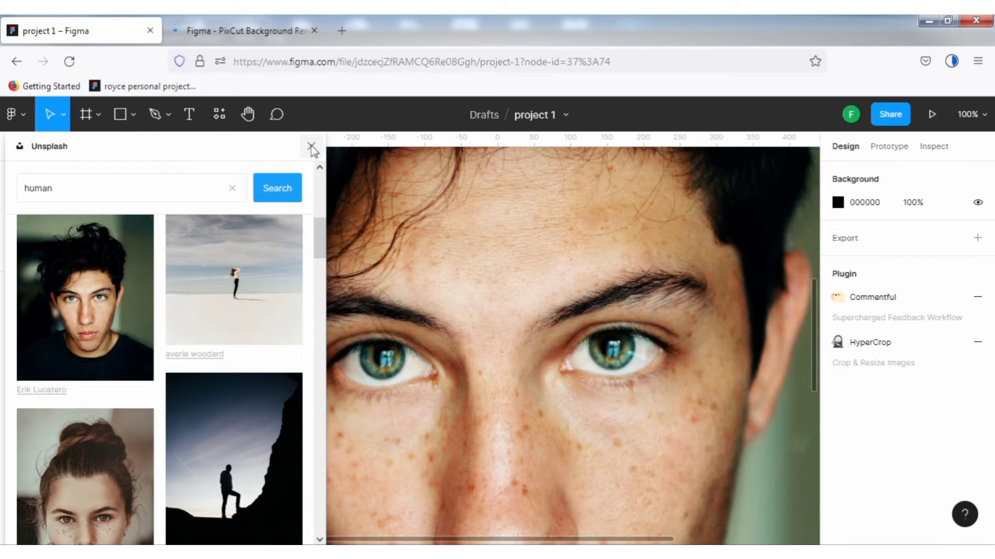
pyautogui.click(311, 148)
pyautogui.scroll(-1, 498, 218)
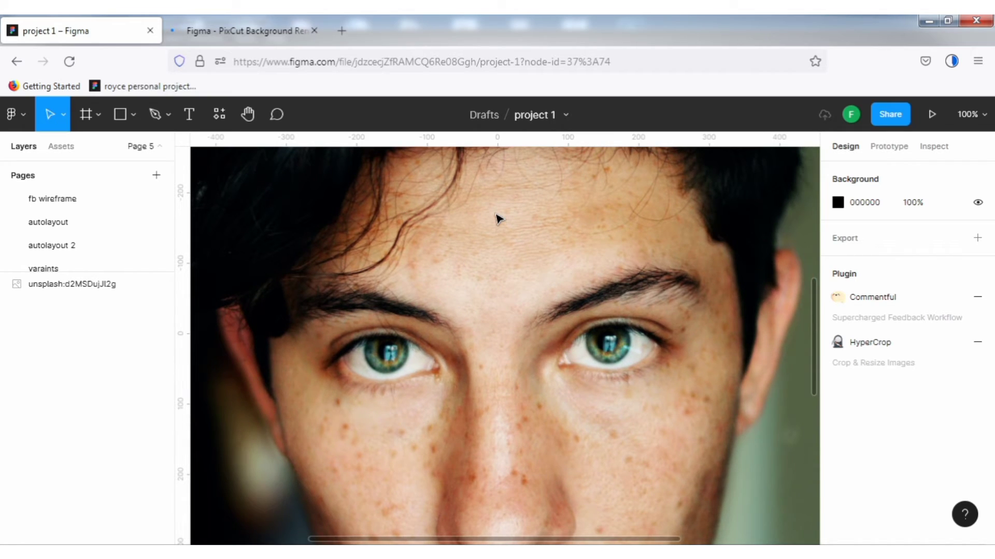
pyautogui.scroll(-5, 498, 219)
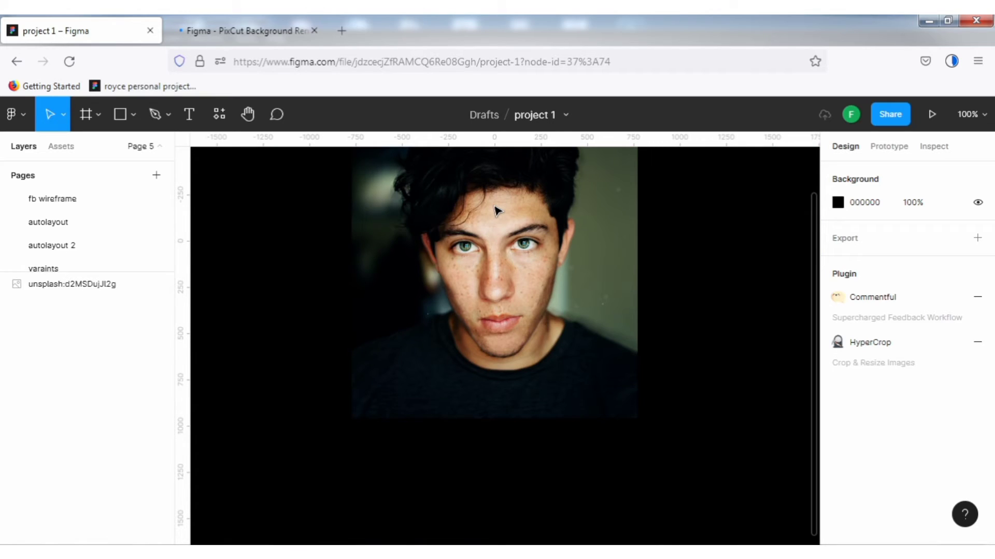
pyautogui.scroll(3, 497, 210)
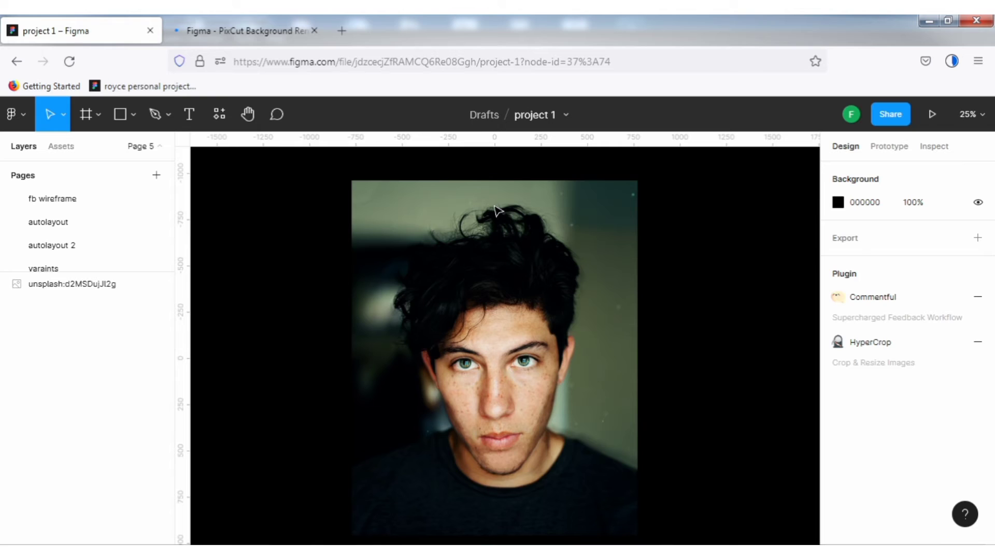
pyautogui.scroll(1, 498, 211)
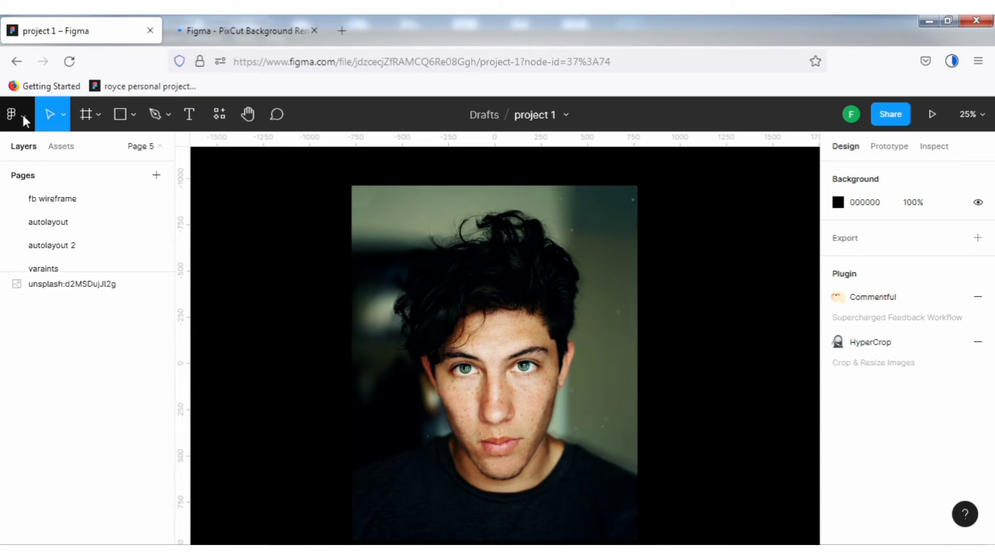
# Try to run the saved Remove BG plugin with no layer selected
pyautogui.click(23, 115)
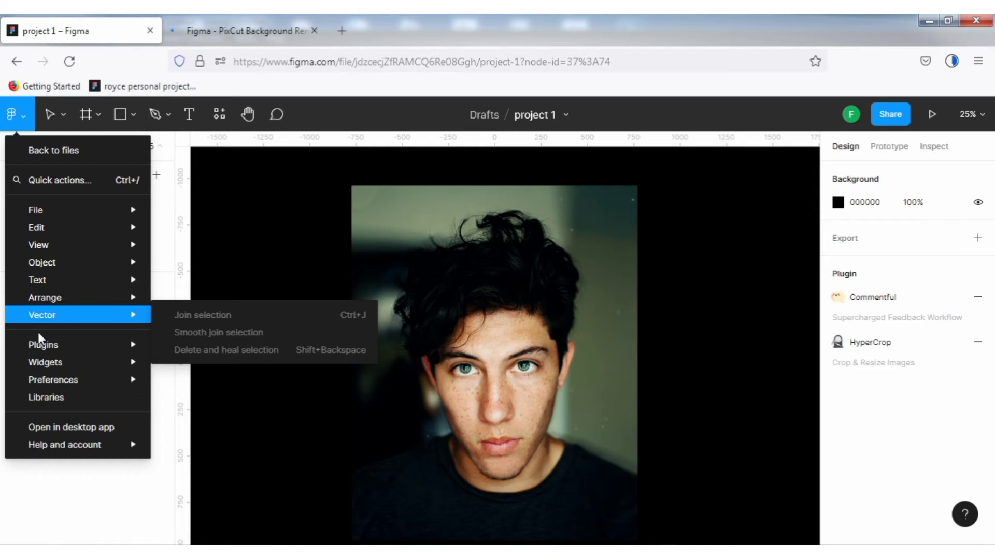
pyautogui.moveTo(43, 345)
pyautogui.moveTo(234, 340)
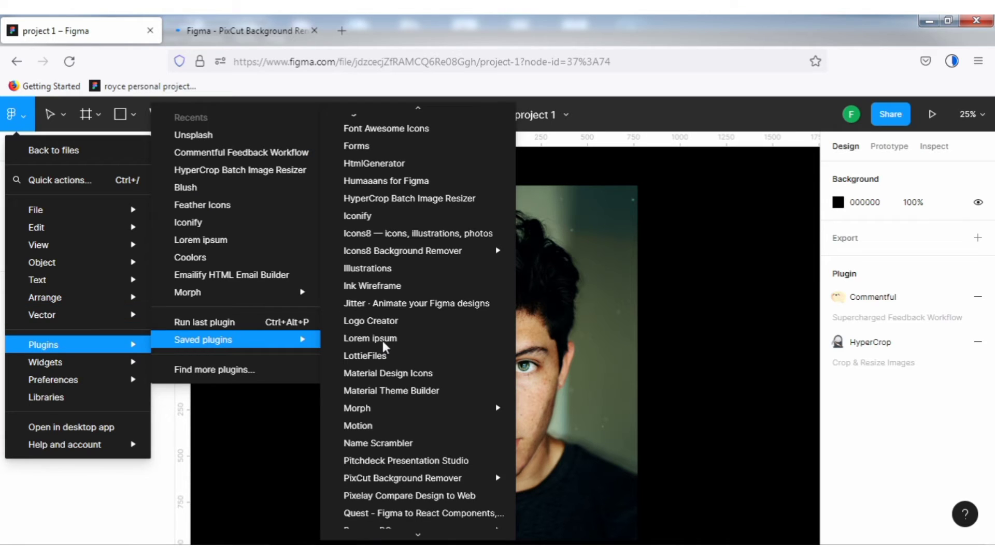
pyautogui.scroll(-2, 383, 343)
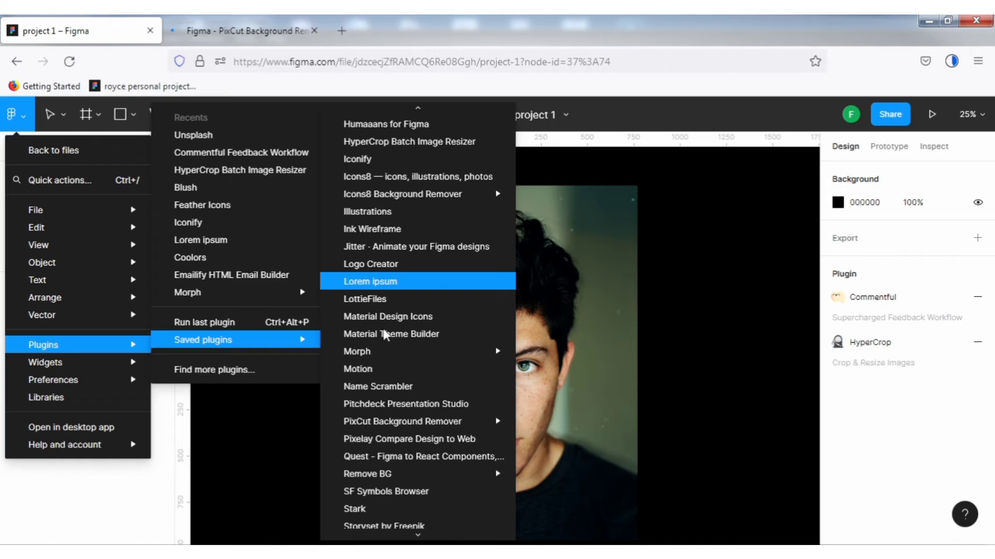
pyautogui.scroll(-4, 384, 335)
pyautogui.moveTo(514, 352)
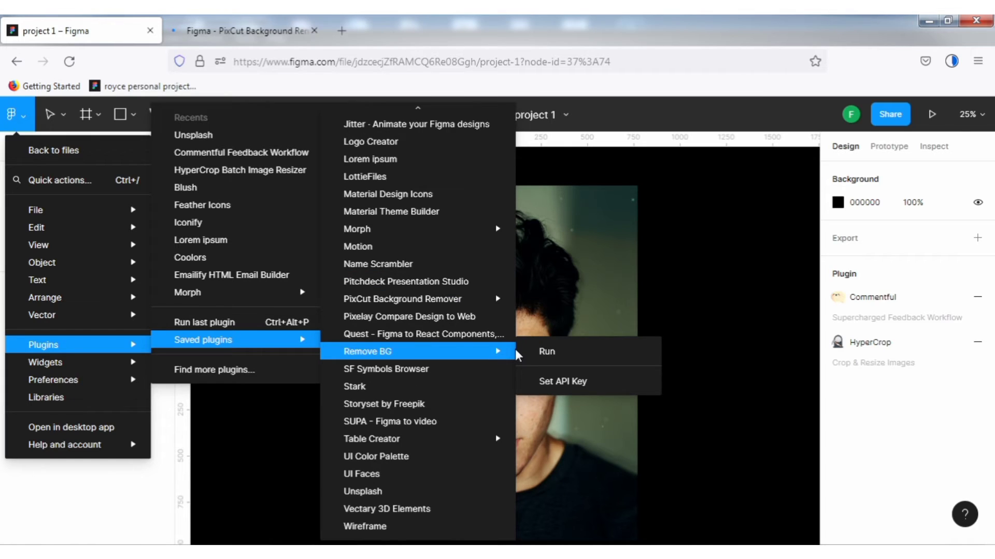
pyautogui.click(548, 353)
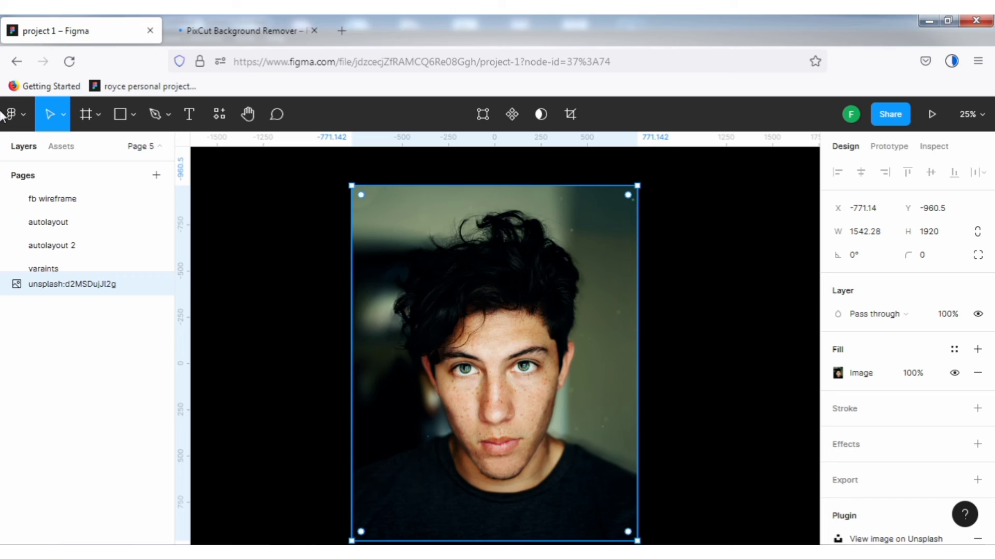
# Remove the background of the selected portrait photo with the saved Remove BG plugin
pyautogui.click(10, 115)
pyautogui.moveTo(41, 346)
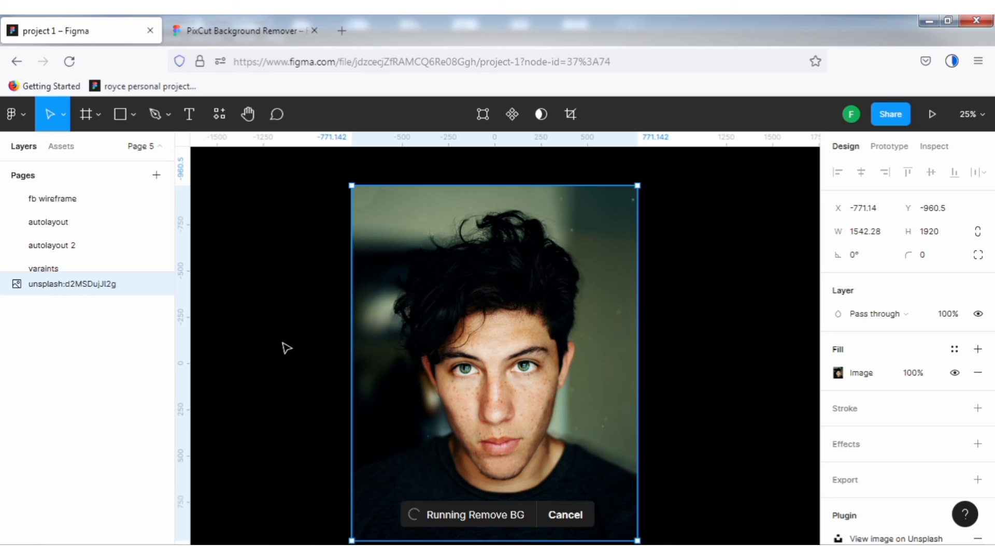
pyautogui.click(19, 115)
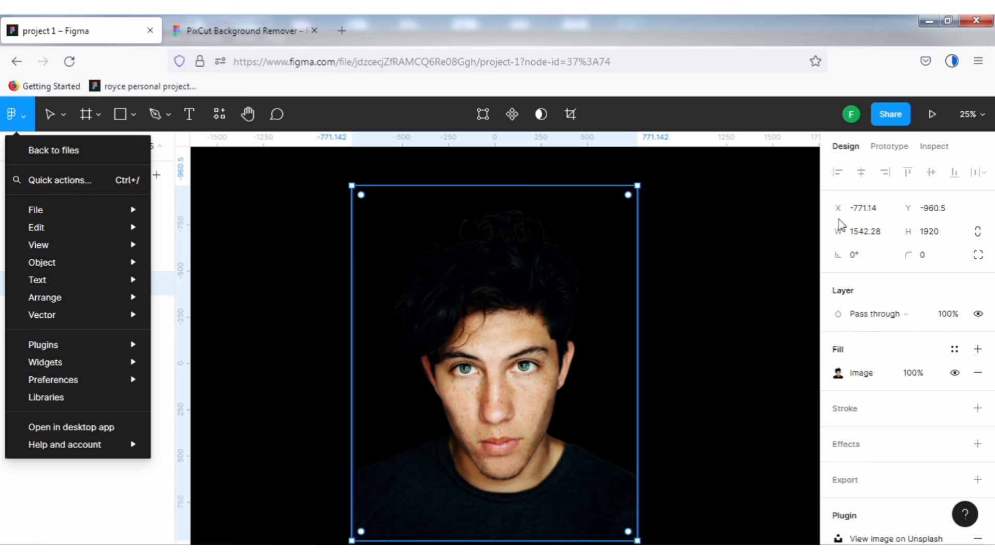
pyautogui.click(693, 226)
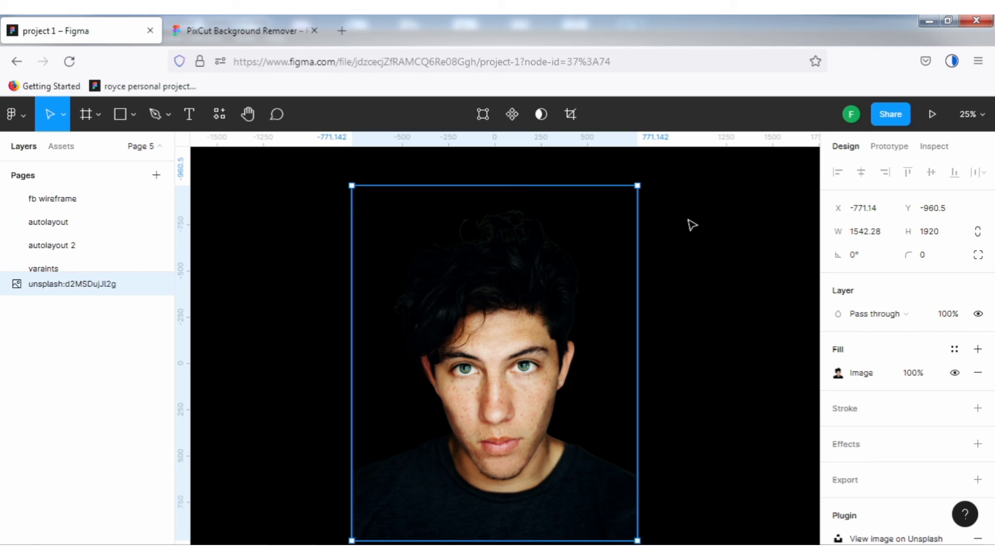
pyautogui.click(851, 113)
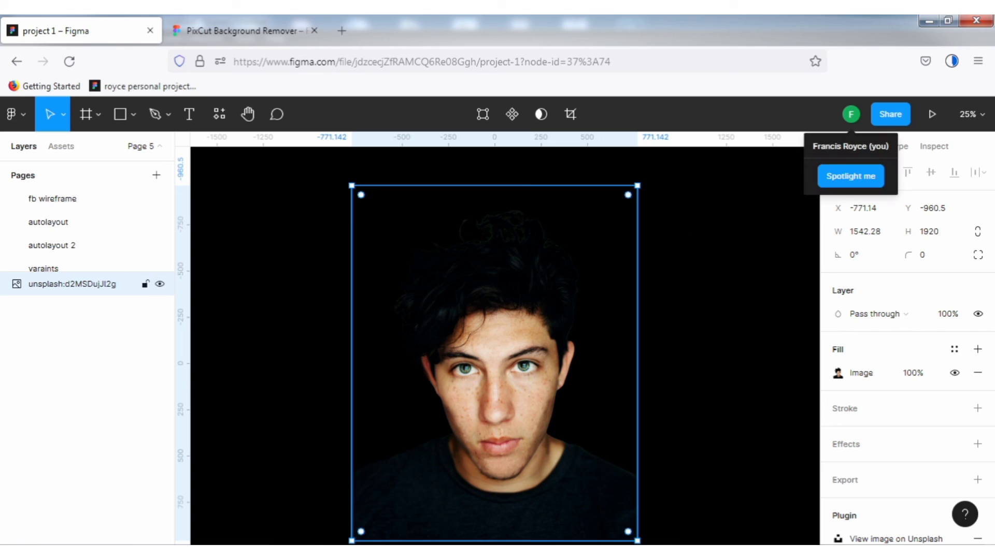